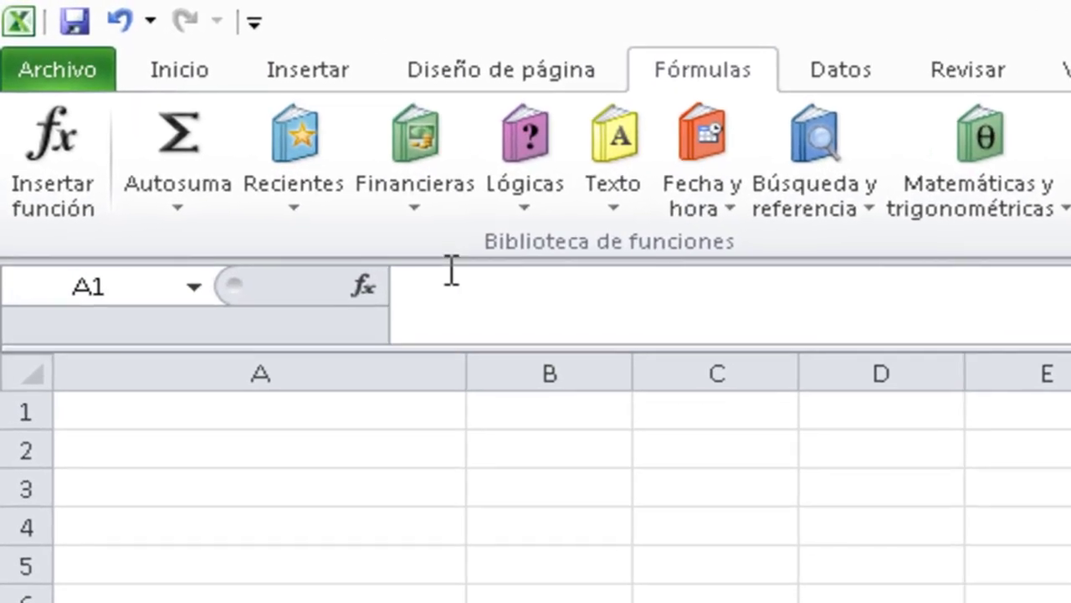
Widen column A and begin =DIA.LAB.INTL( in A1 with start date "01/01/2014"
{"action": "left_click", "coordinate": [166, 134]}
{"action": "left_click_drag", "start_coordinate": [461, 374], "coordinate": [919, 418]}
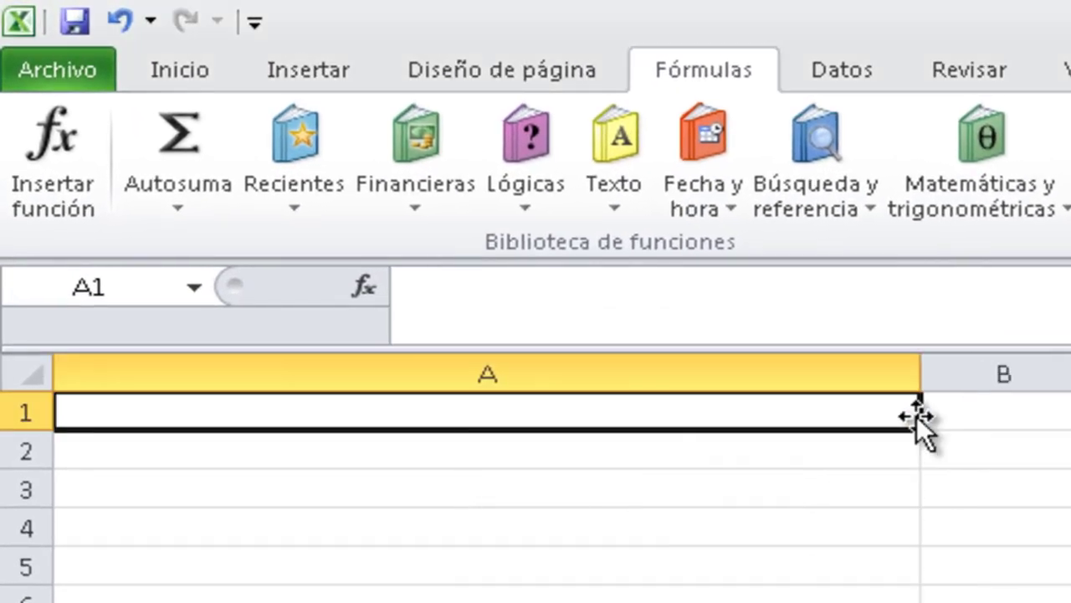
{"action": "double_click", "coordinate": [458, 416]}
{"action": "type", "text": "="}
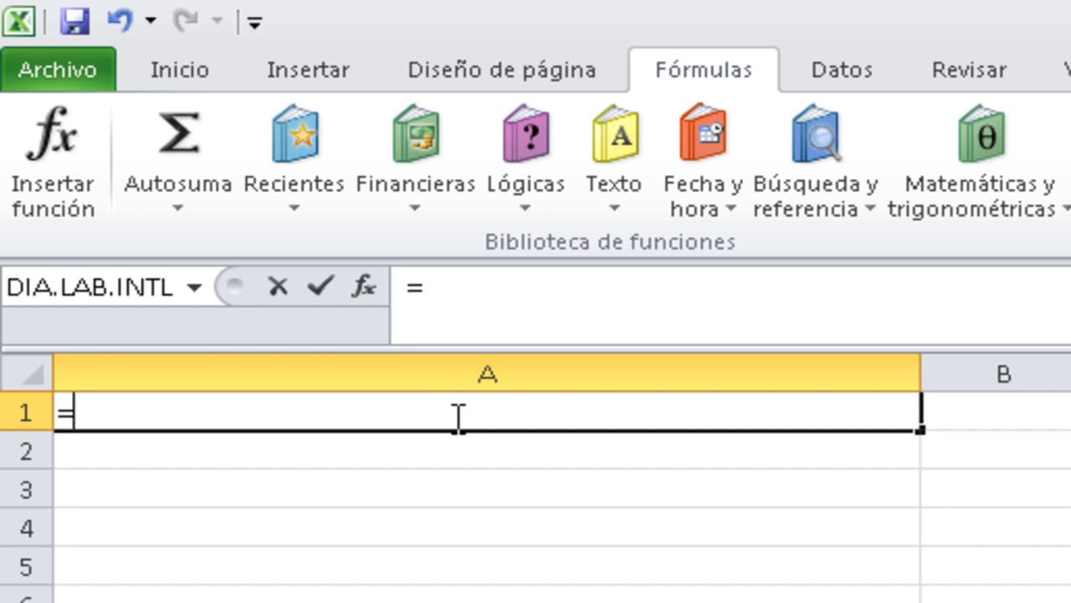
{"action": "type", "text": "Dia"}
{"action": "key", "text": "Down"}
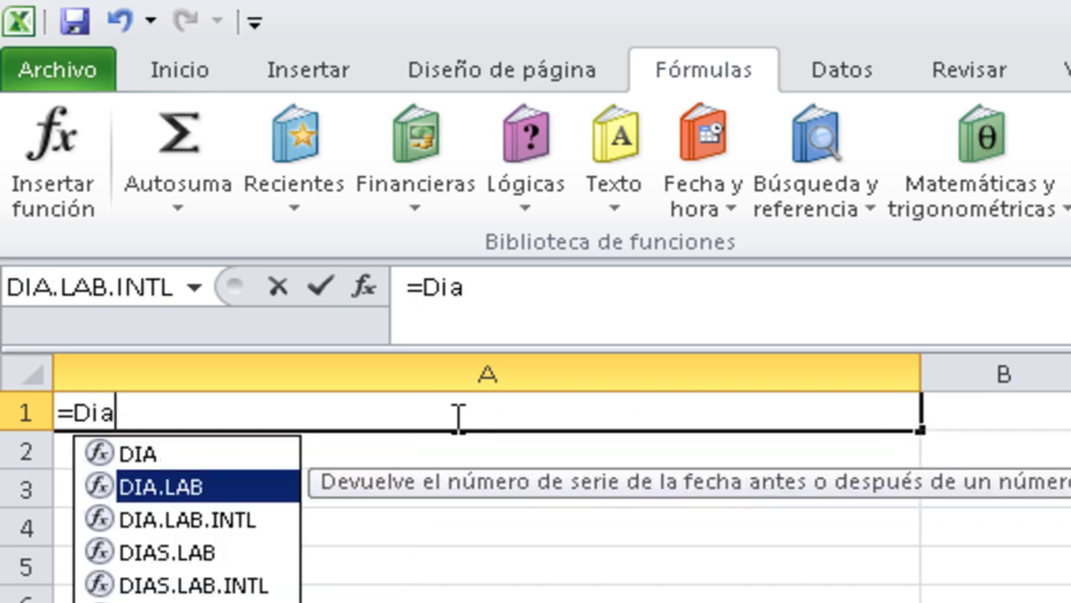
{"action": "key", "text": "Down"}
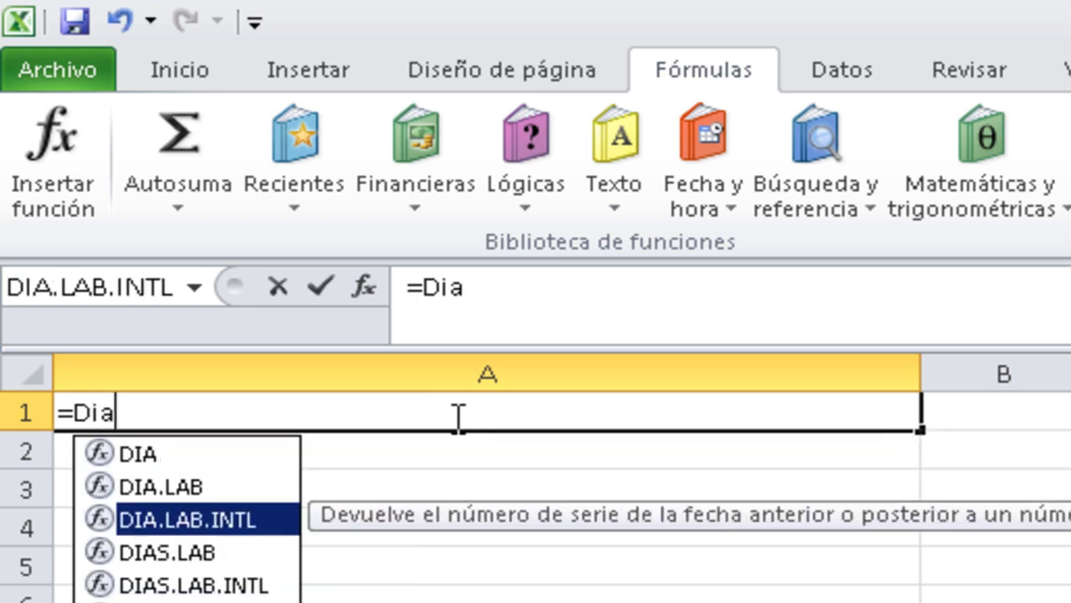
{"action": "key", "text": "Tab"}
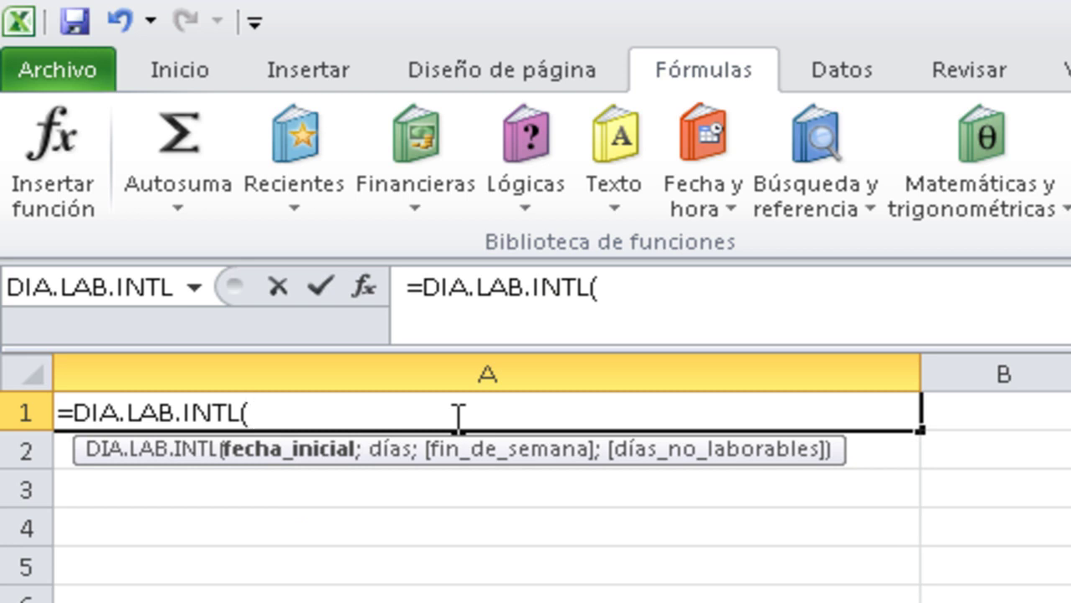
{"action": "type", "text": "\"01/"}
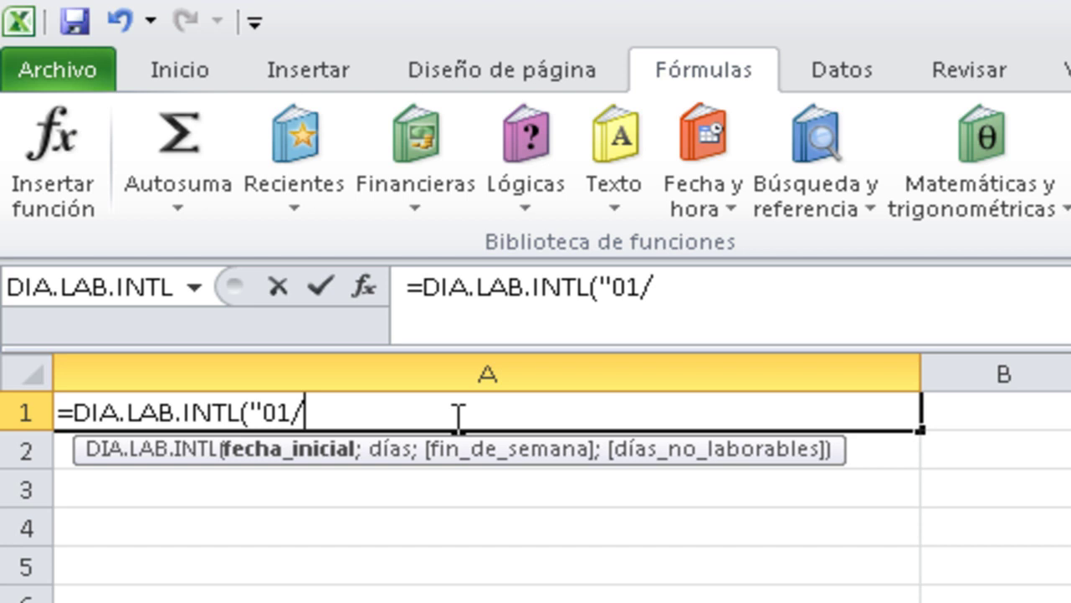
{"action": "type", "text": "01"}
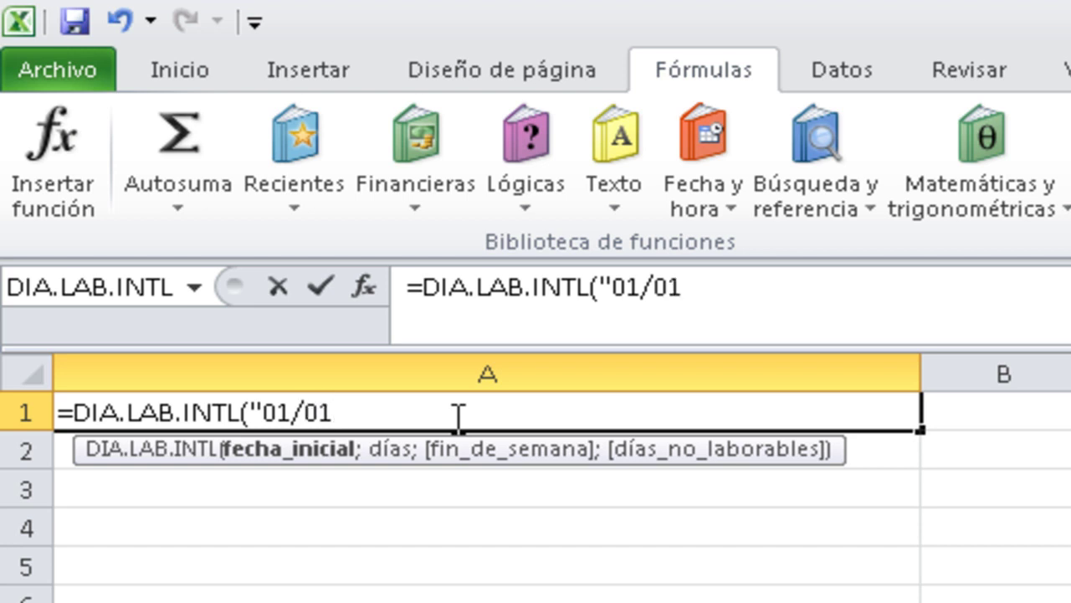
{"action": "type", "text": "/2014"}
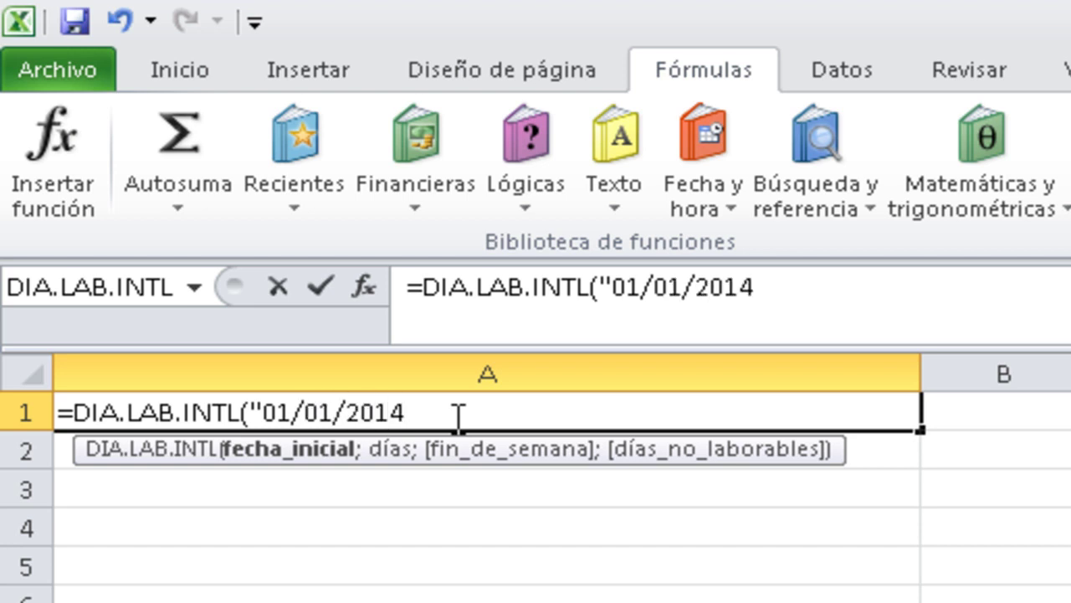
{"action": "type", "text": "\""}
Add a semicolon after the start date and enter 3 as the working-days argument
{"action": "type", "text": ";"}
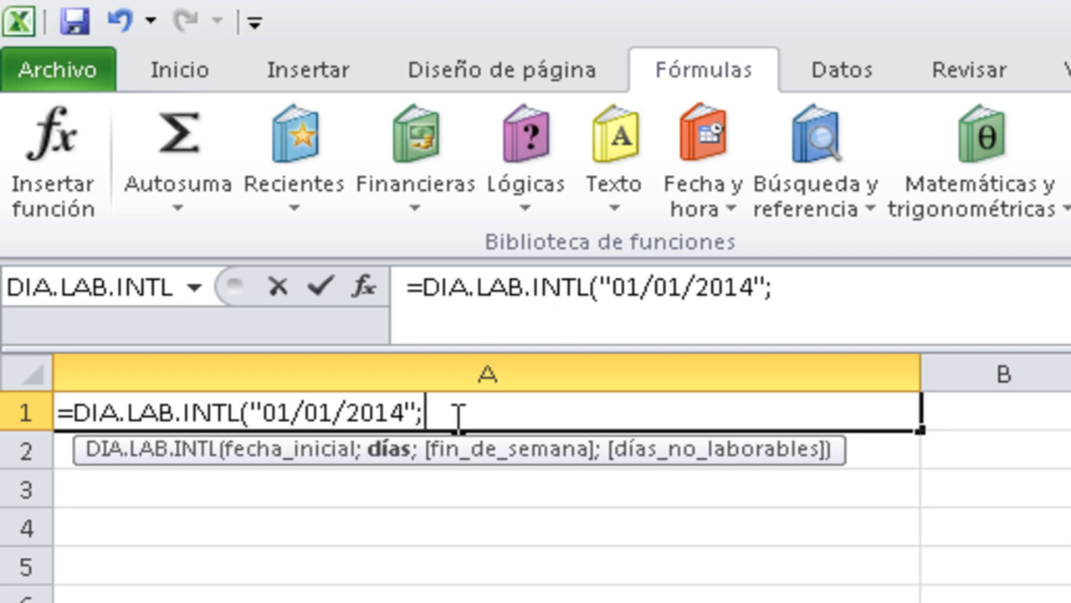
{"action": "key", "text": "BackSpace"}
{"action": "type", "text": ","}
{"action": "key", "text": "BackSpace"}
{"action": "type", "text": ";"}
{"action": "type", "text": "3"}
{"action": "type", "text": ";"}
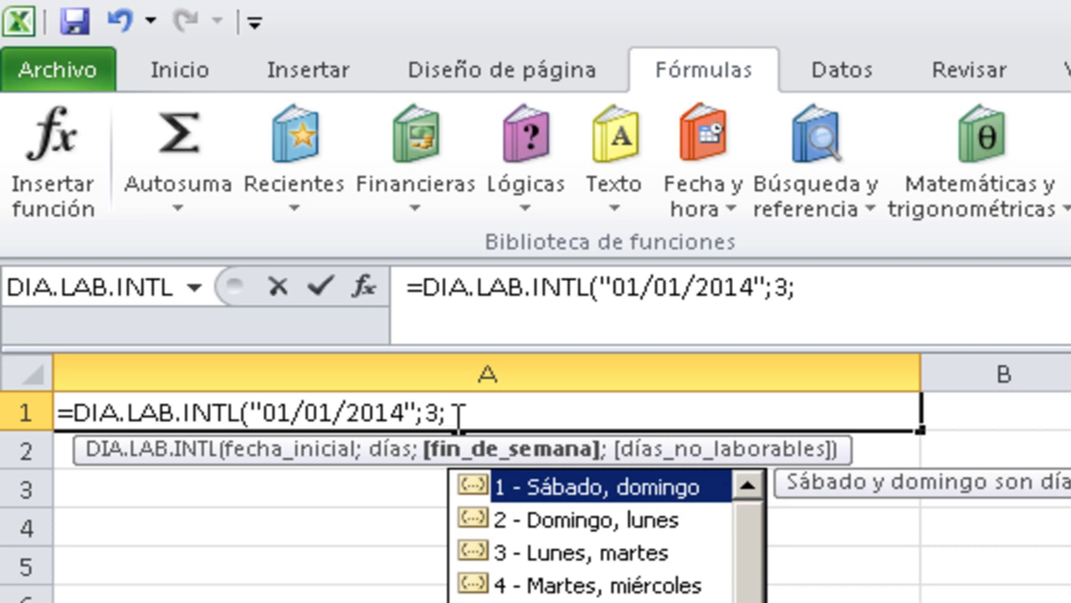
Type the custom weekend string "0000011" and close the formula's parenthesis
{"action": "scroll", "coordinate": [458, 414], "scroll_direction": "down", "scroll_amount": 1}
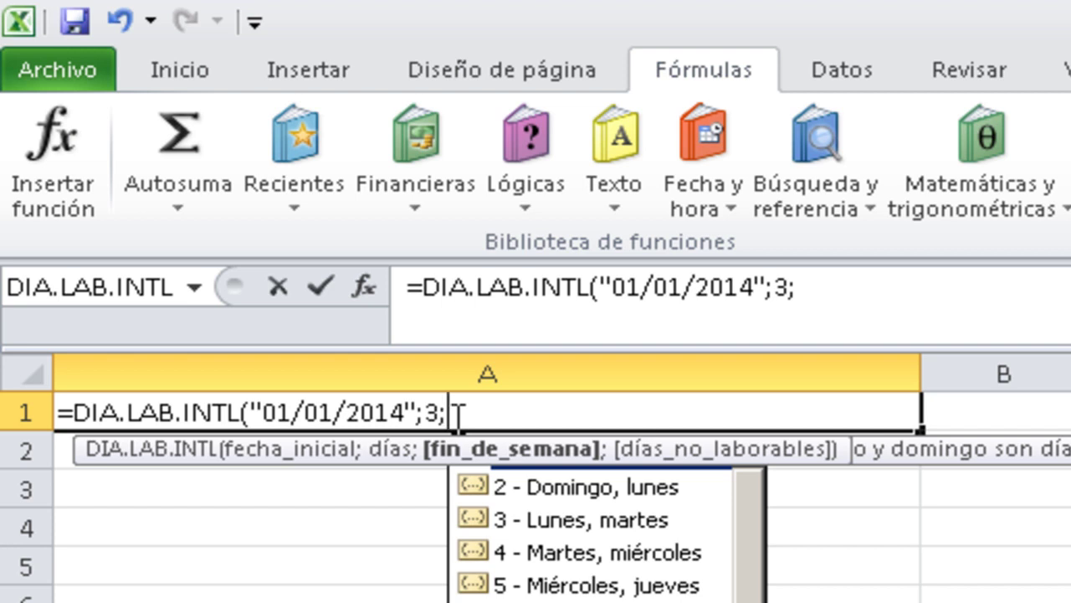
{"action": "type", "text": "\""}
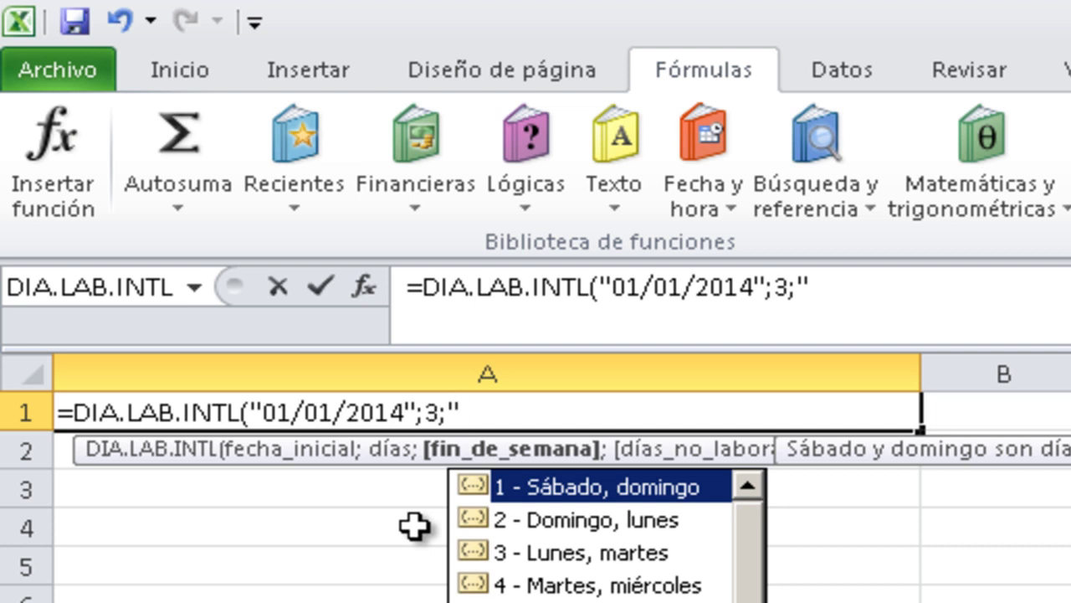
{"action": "type", "text": "0"}
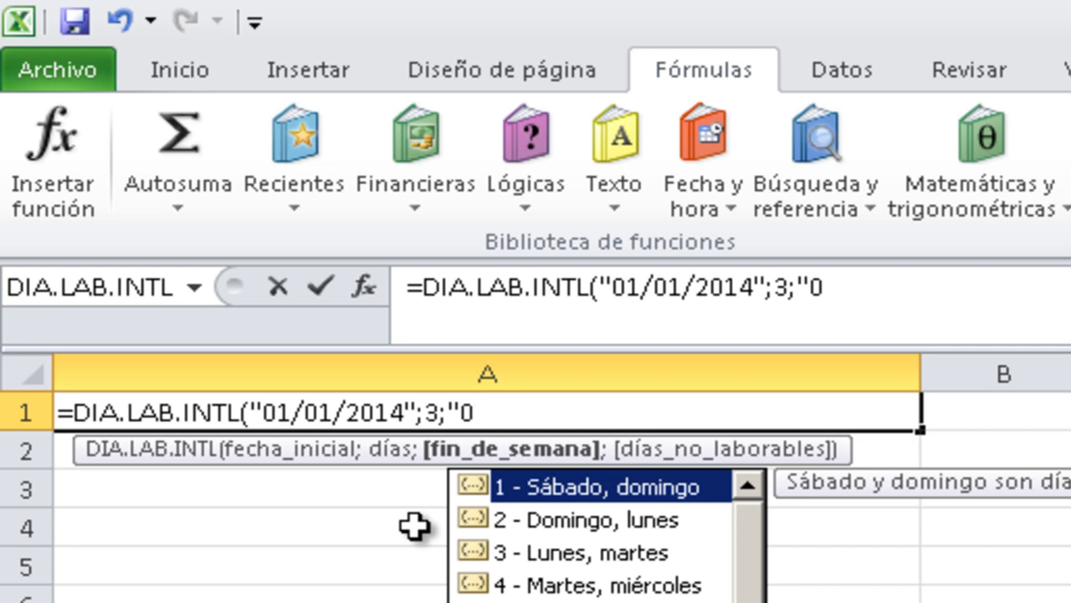
{"action": "type", "text": "0"}
{"action": "type", "text": "00011"}
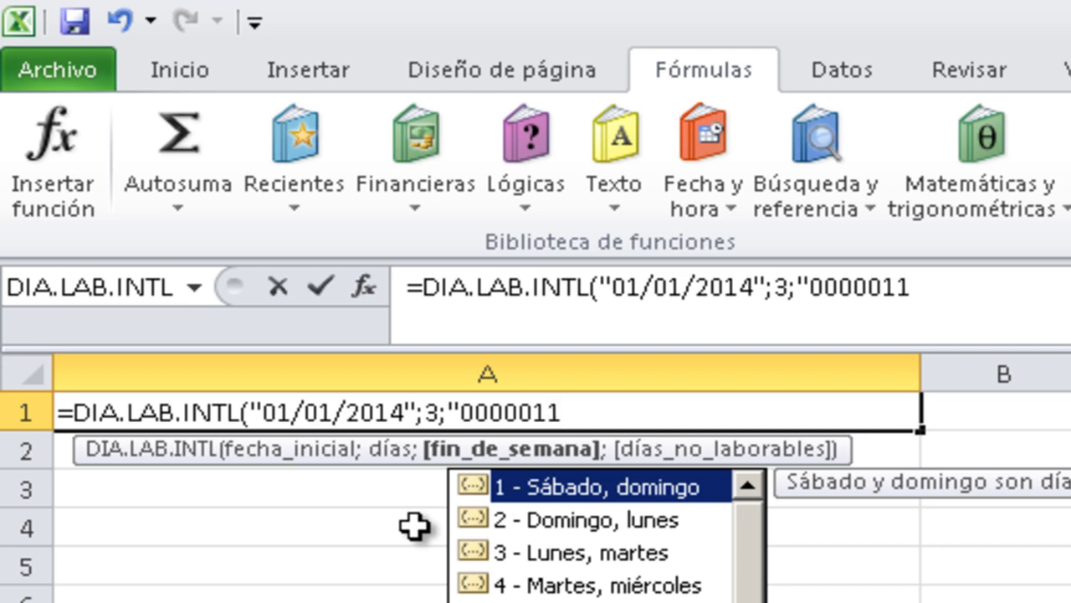
{"action": "type", "text": "\""}
{"action": "type", "text": ")"}
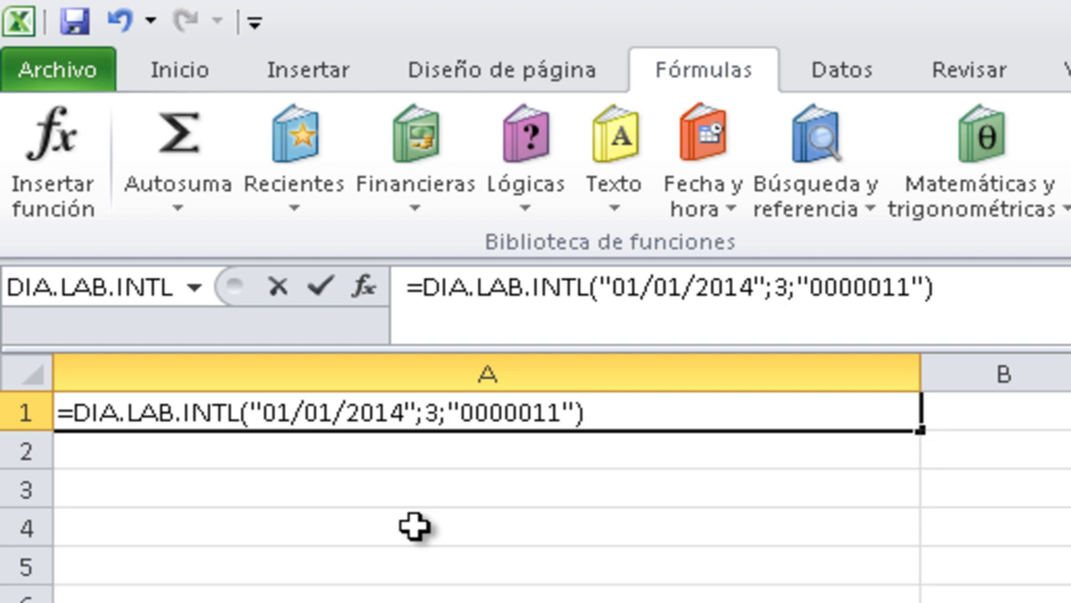
Highlight parts of the "0000011" weekend string to explain which digits mark weekend days
{"action": "left_click", "coordinate": [550, 410]}
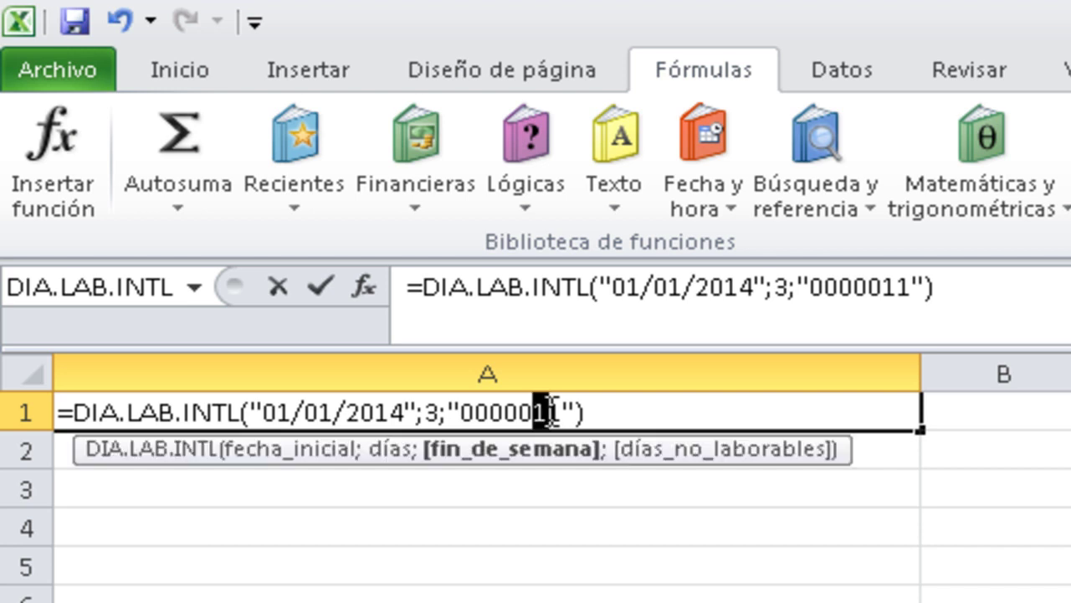
{"action": "double_click", "coordinate": [562, 410]}
{"action": "left_click", "coordinate": [566, 410]}
{"action": "left_click_drag", "start_coordinate": [564, 410], "coordinate": [552, 410]}
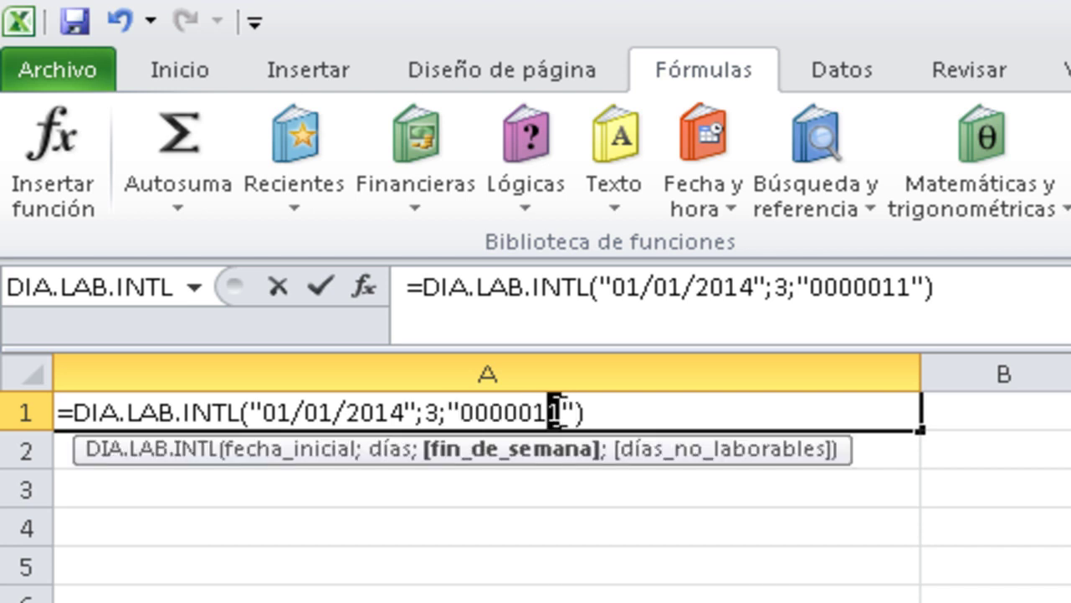
{"action": "left_click_drag", "start_coordinate": [461, 410], "coordinate": [568, 410]}
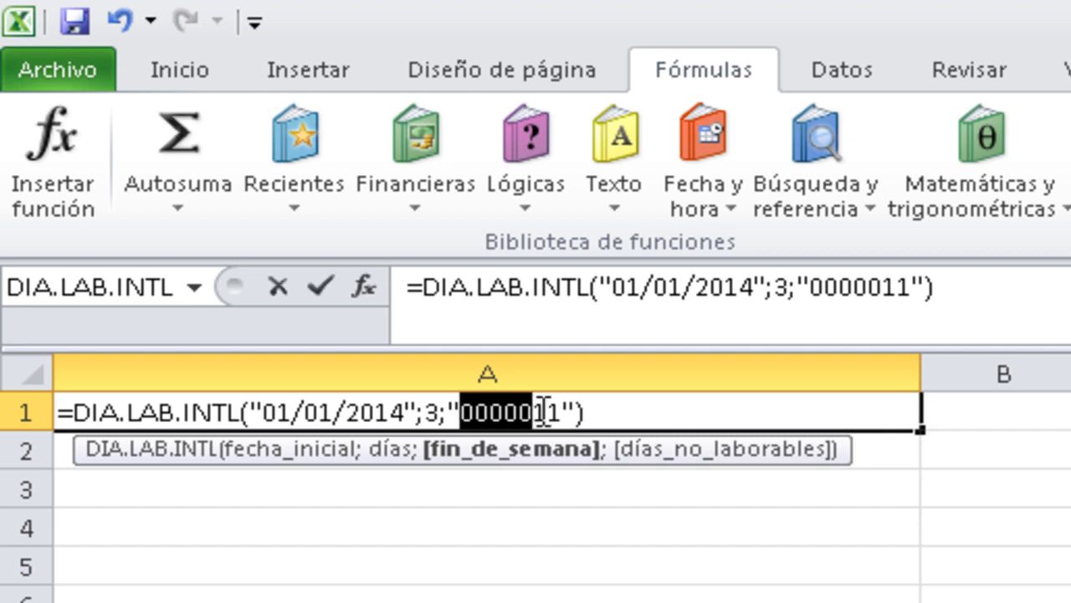
{"action": "left_click", "coordinate": [565, 410]}
Enter the formula, which returns 06/01/2014, and narrow column A back
{"action": "key", "text": "Return"}
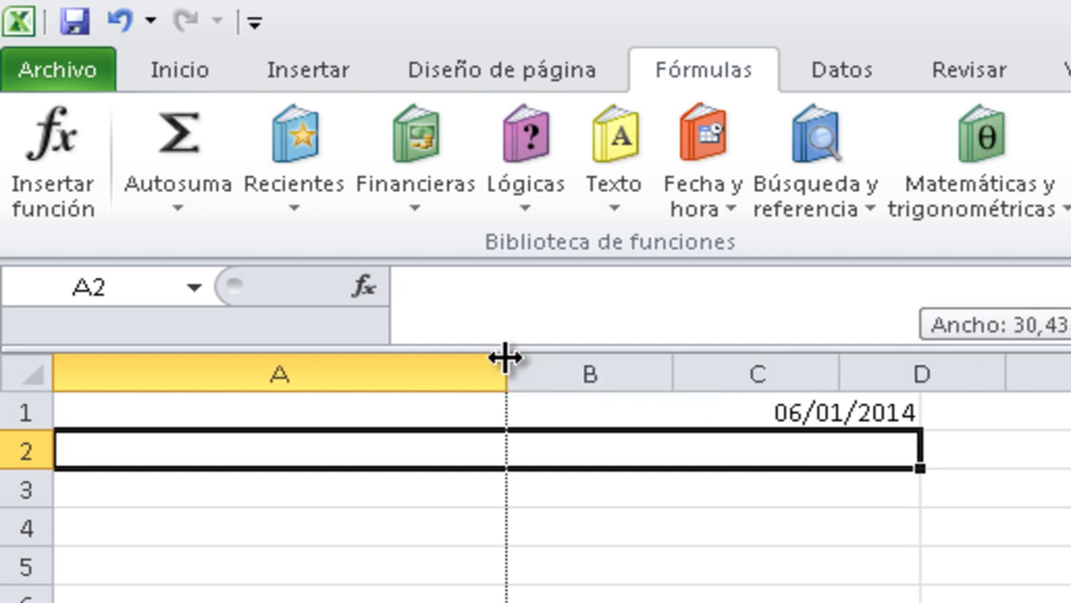
{"action": "left_click_drag", "start_coordinate": [921, 370], "coordinate": [505, 370]}
{"action": "left_click", "coordinate": [363, 413]}
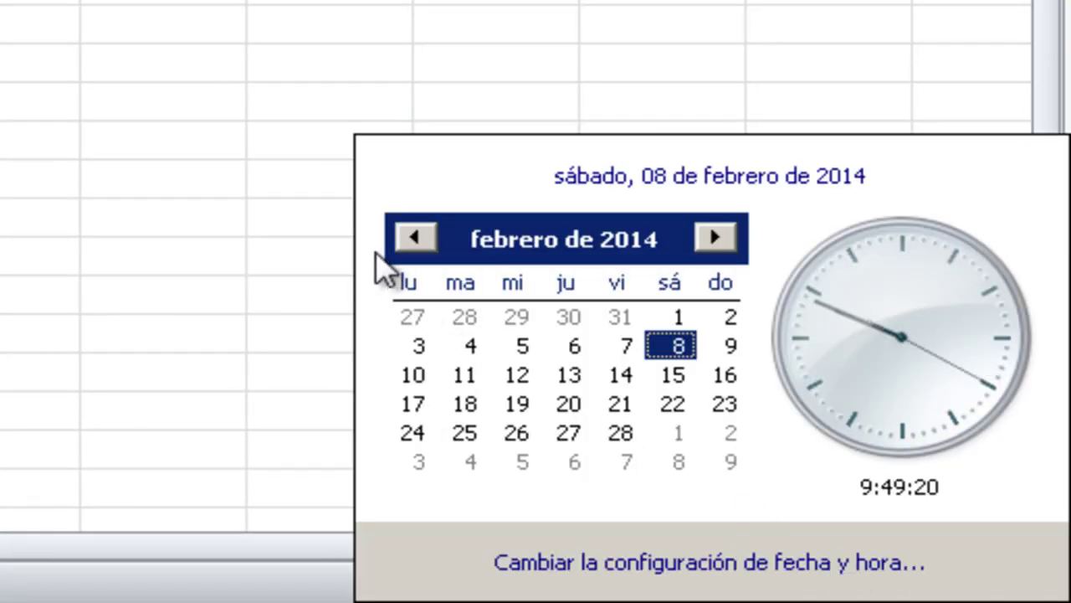
Count the days from 2 to 7 January 2014 on the taskbar calendar
{"action": "left_click", "coordinate": [414, 237]}
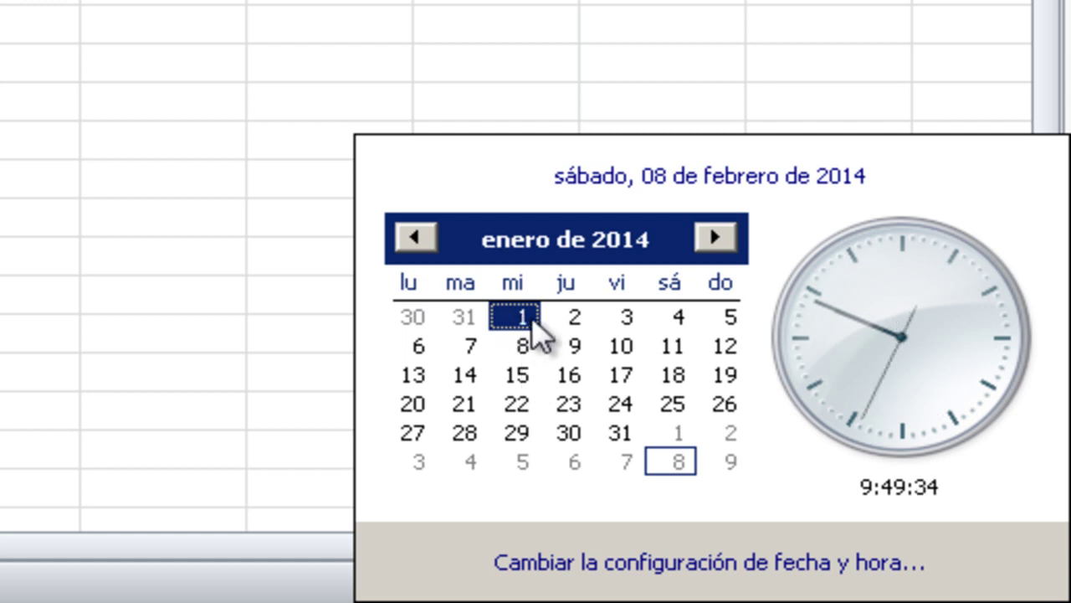
{"action": "left_click", "coordinate": [586, 318]}
{"action": "left_click", "coordinate": [627, 318]}
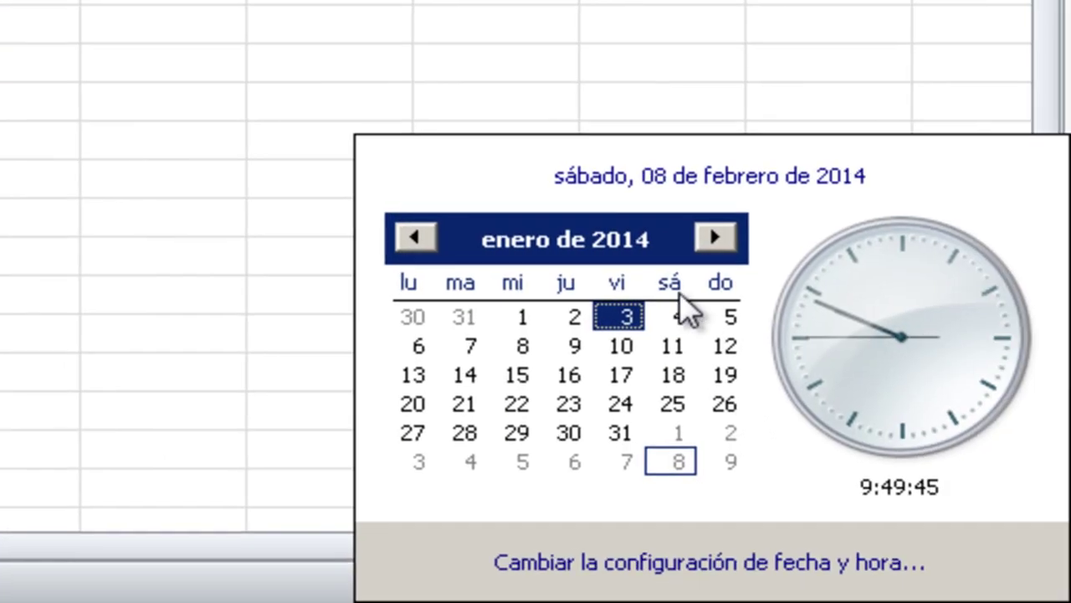
{"action": "left_click", "coordinate": [680, 316]}
{"action": "left_click", "coordinate": [730, 318]}
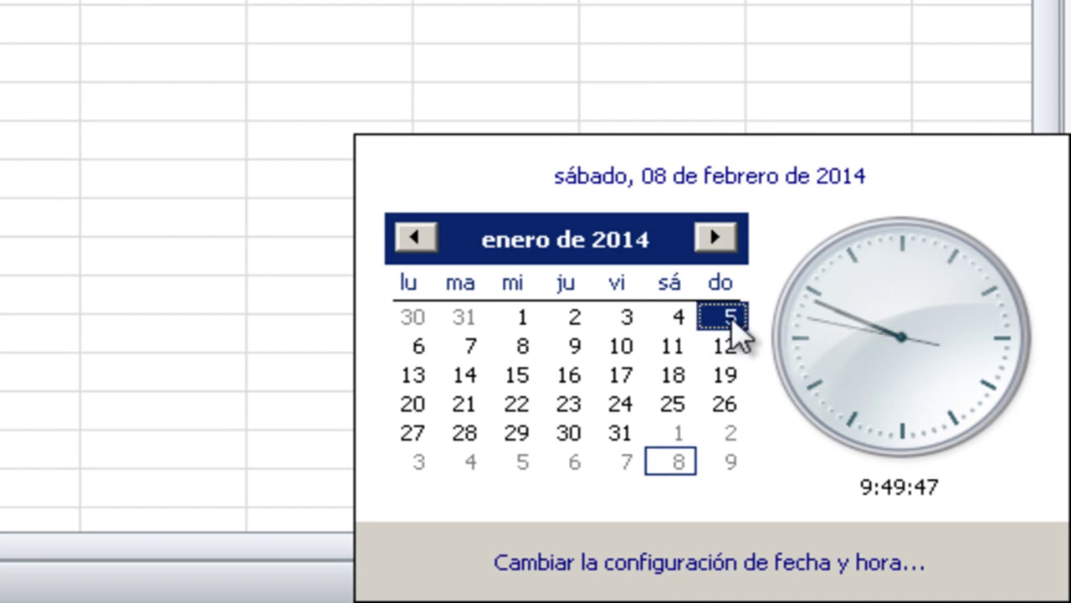
{"action": "left_click", "coordinate": [419, 347]}
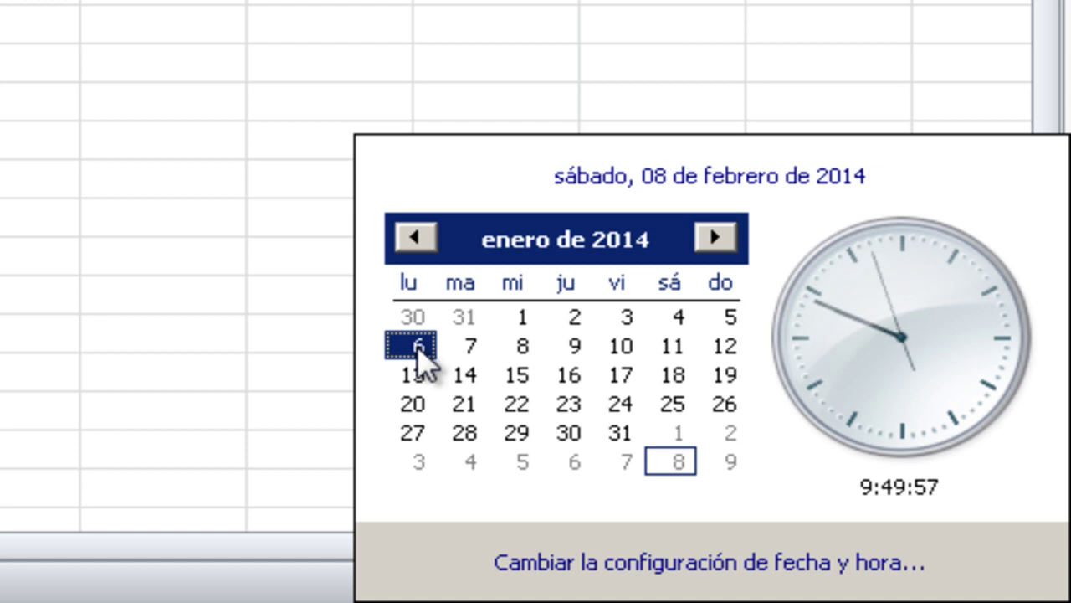
{"action": "left_click", "coordinate": [471, 347]}
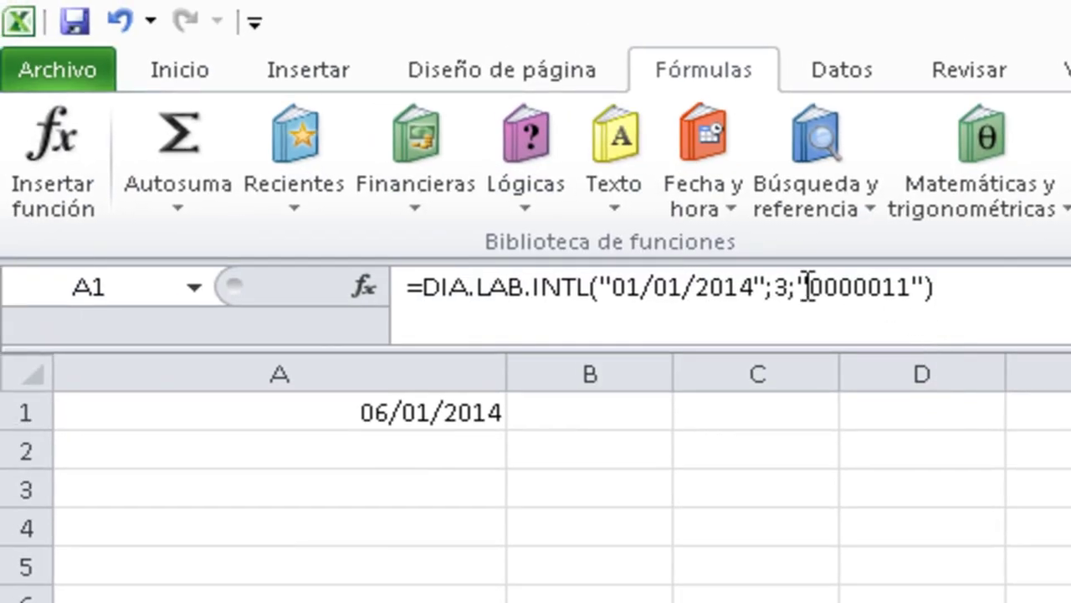
Change the weekend code to "1000011" so Monday is non-working, returning 07/01/2014
{"action": "left_click_drag", "start_coordinate": [812, 289], "coordinate": [825, 289]}
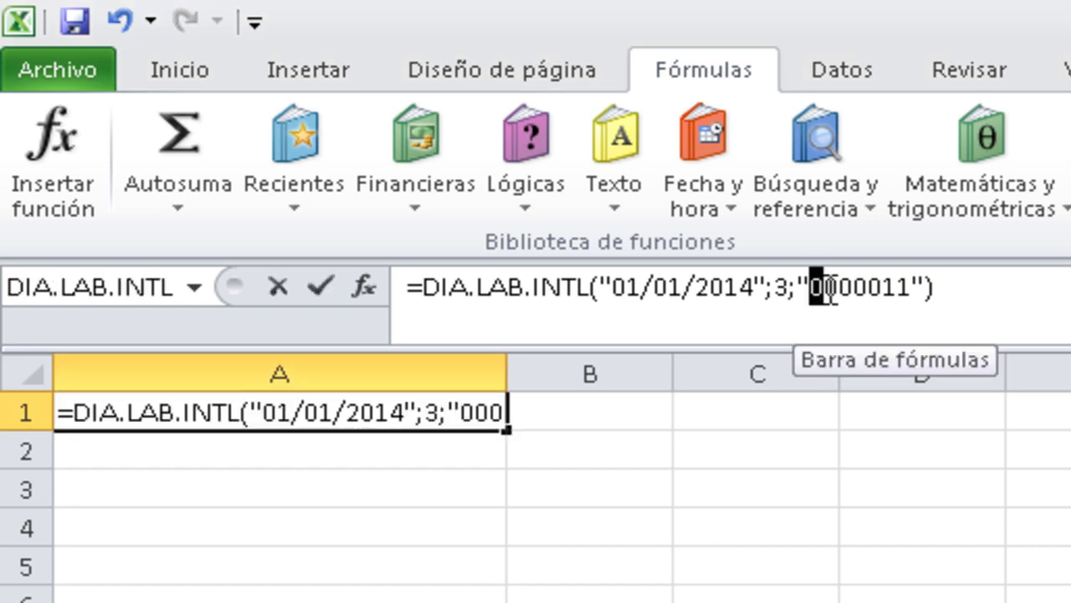
{"action": "type", "text": "1"}
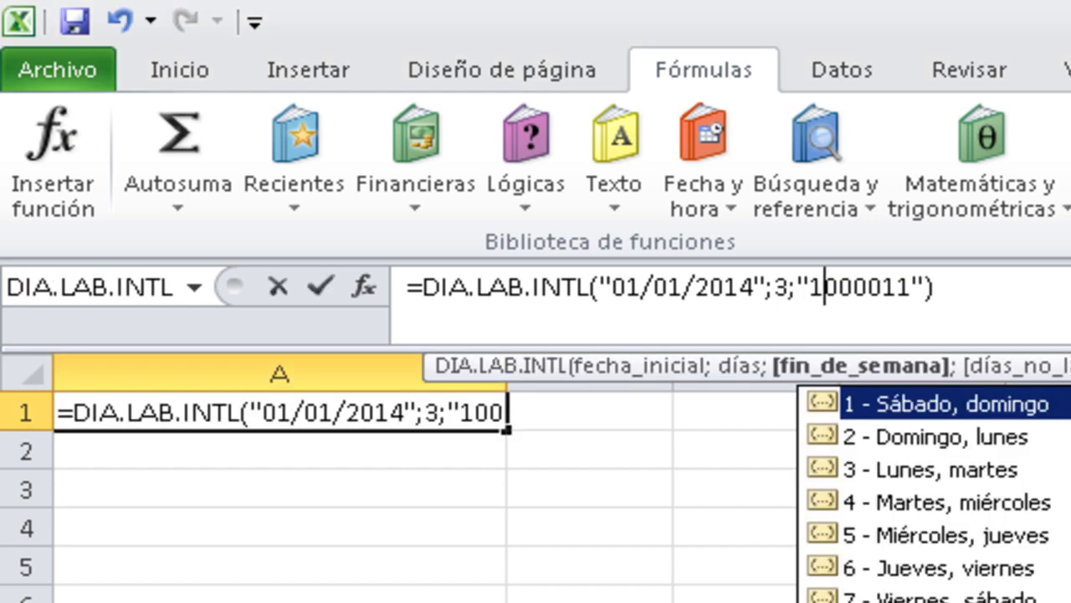
{"action": "key", "text": "Return"}
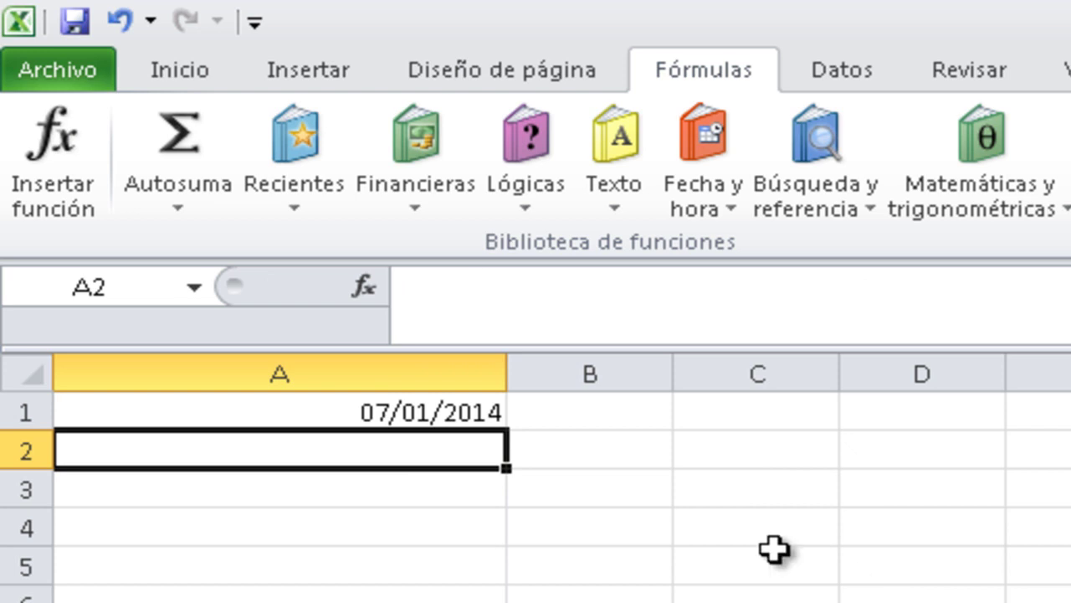
{"action": "left_click", "coordinate": [478, 411]}
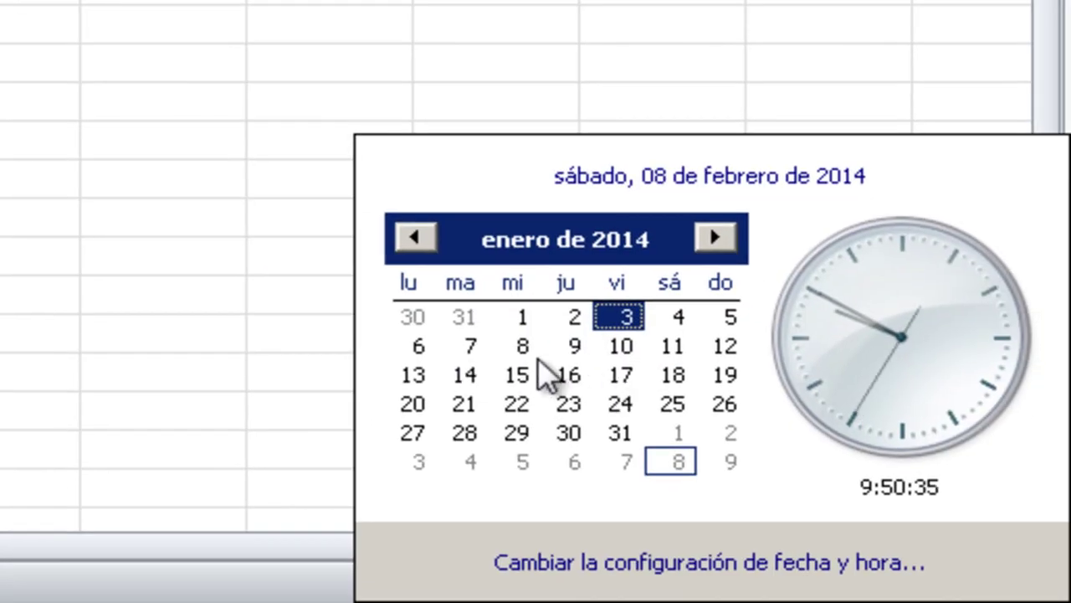
{"action": "left_click", "coordinate": [471, 346]}
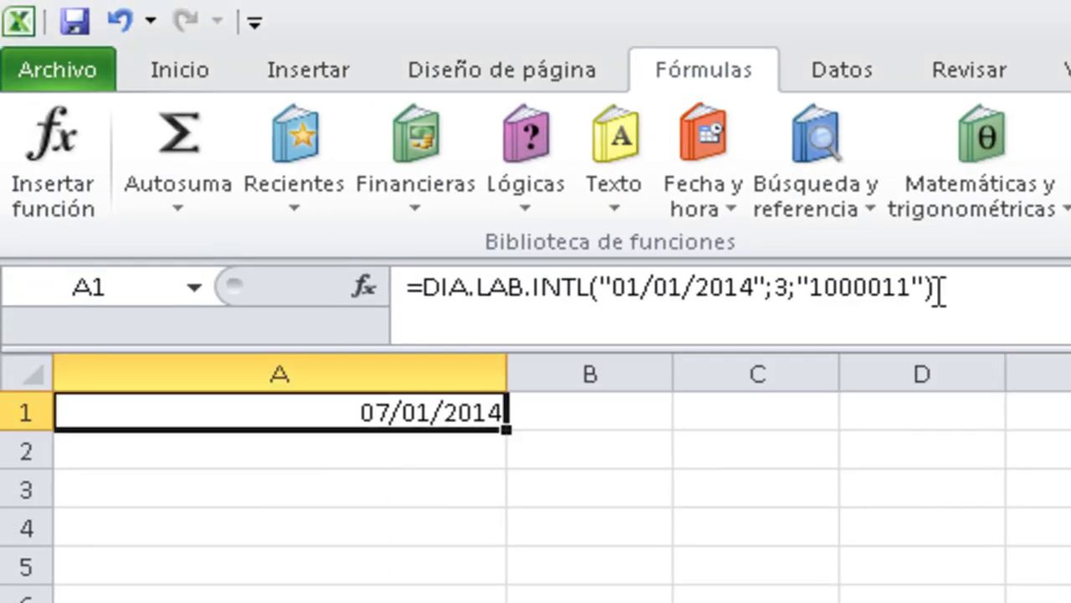
Append the holiday array {"15/01/2014";"30/01/2014"} as the final argument and enter the formula
{"action": "left_click", "coordinate": [927, 288]}
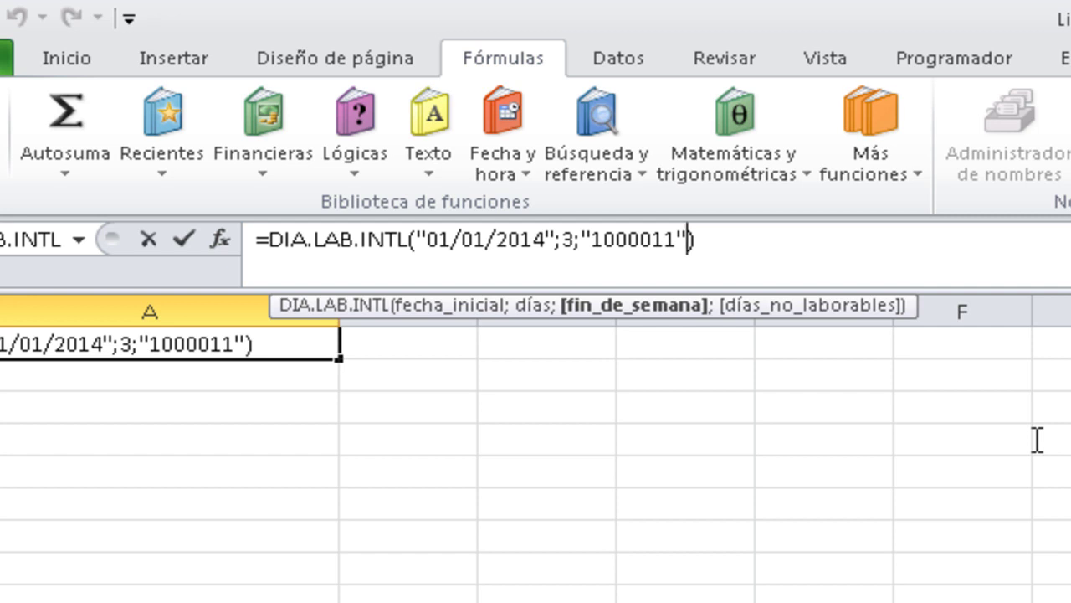
{"action": "type", "text": ";"}
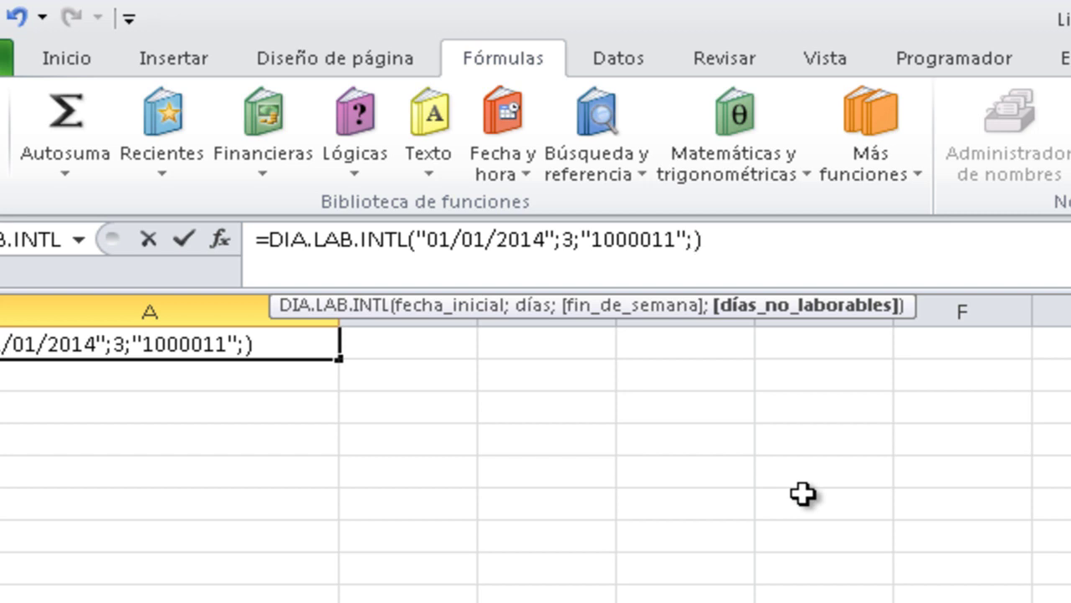
{"action": "type", "text": "{}"}
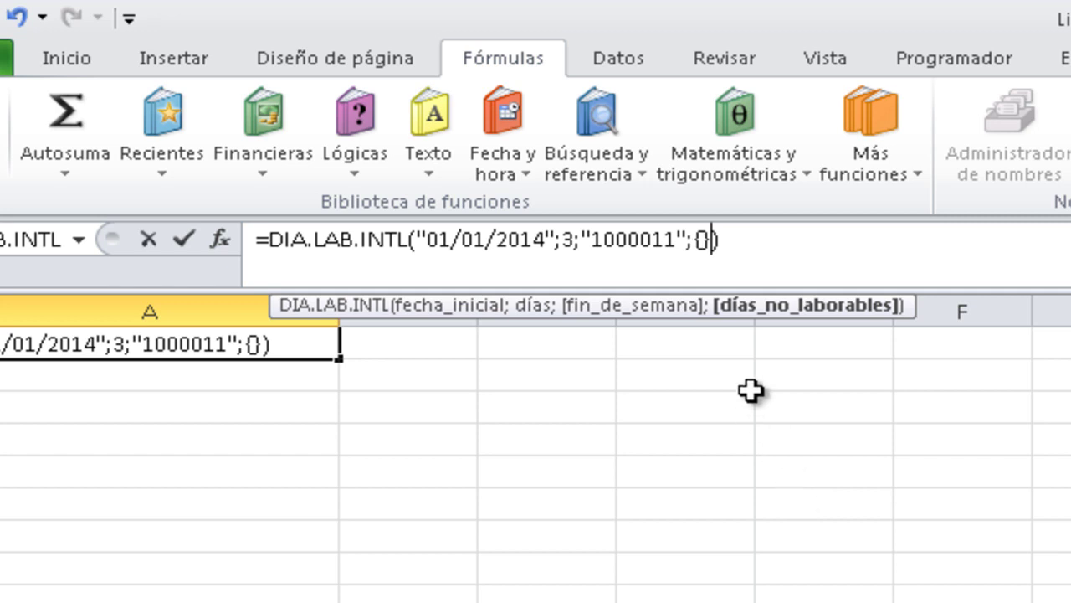
{"action": "left_click", "coordinate": [702, 239]}
{"action": "left_click", "coordinate": [703, 239]}
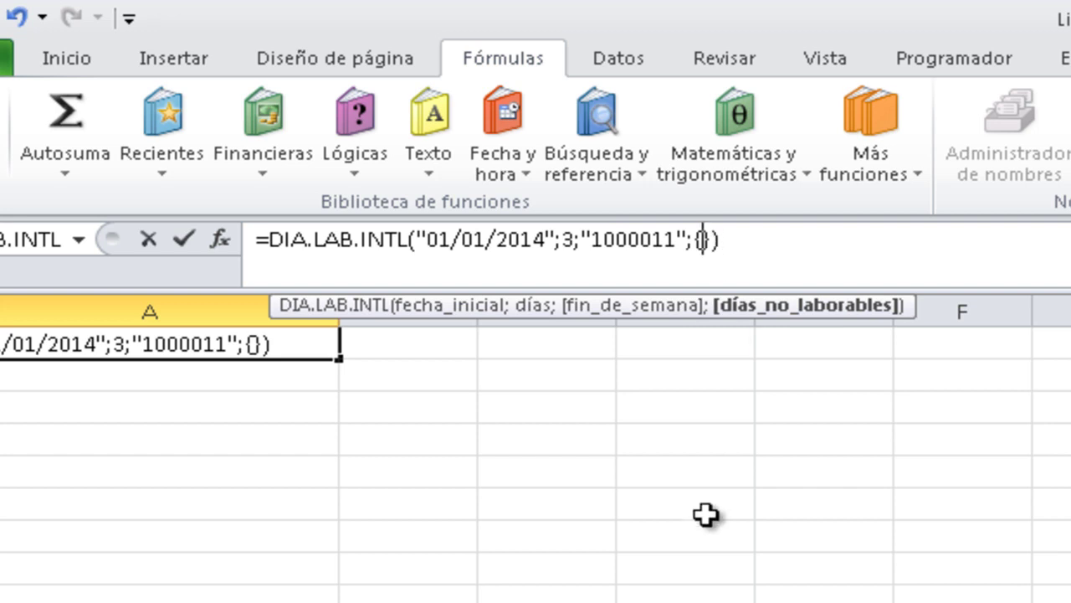
{"action": "type", "text": "\""}
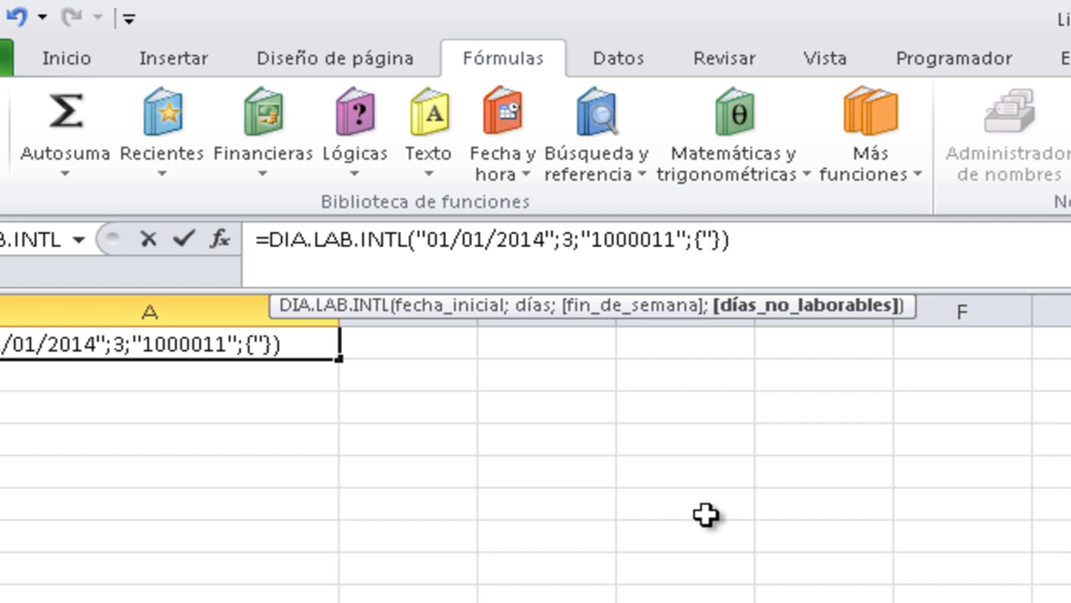
{"action": "type", "text": "15/01/2014\";"}
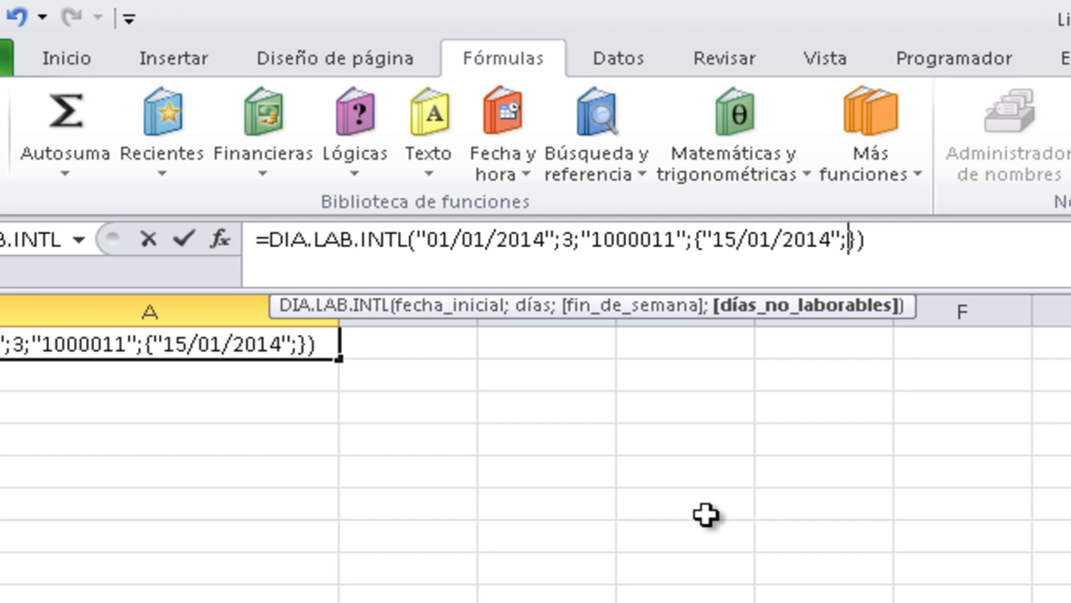
{"action": "type", "text": "30/"}
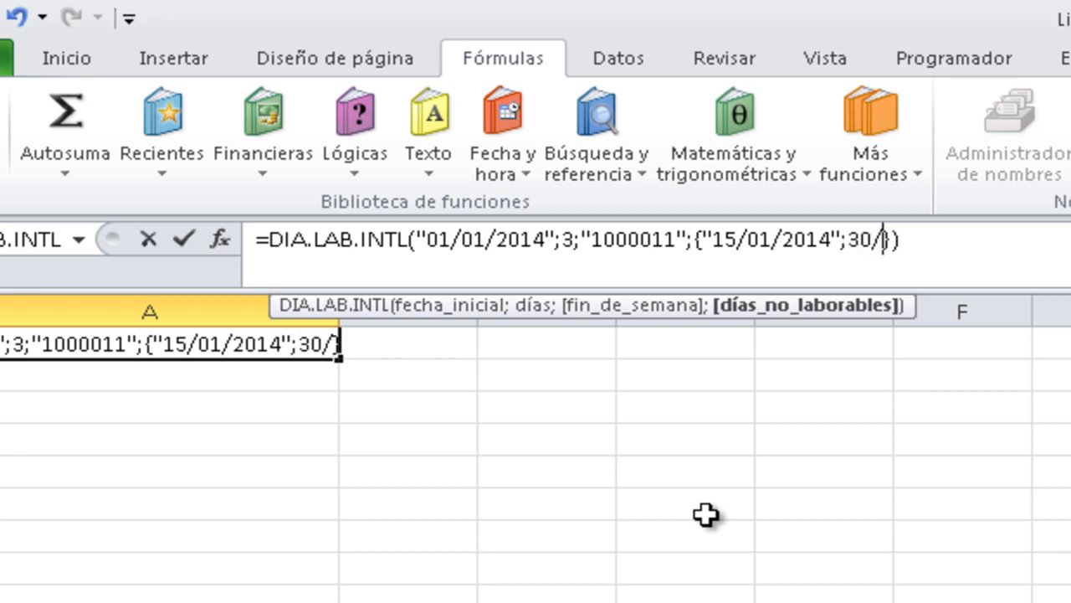
{"action": "type", "text": "01"}
{"action": "key", "text": "BackSpace"}
{"action": "key", "text": "BackSpace"}
{"action": "key", "text": "BackSpace"}
{"action": "key", "text": "BackSpace"}
{"action": "key", "text": "BackSpace"}
{"action": "type", "text": "\""}
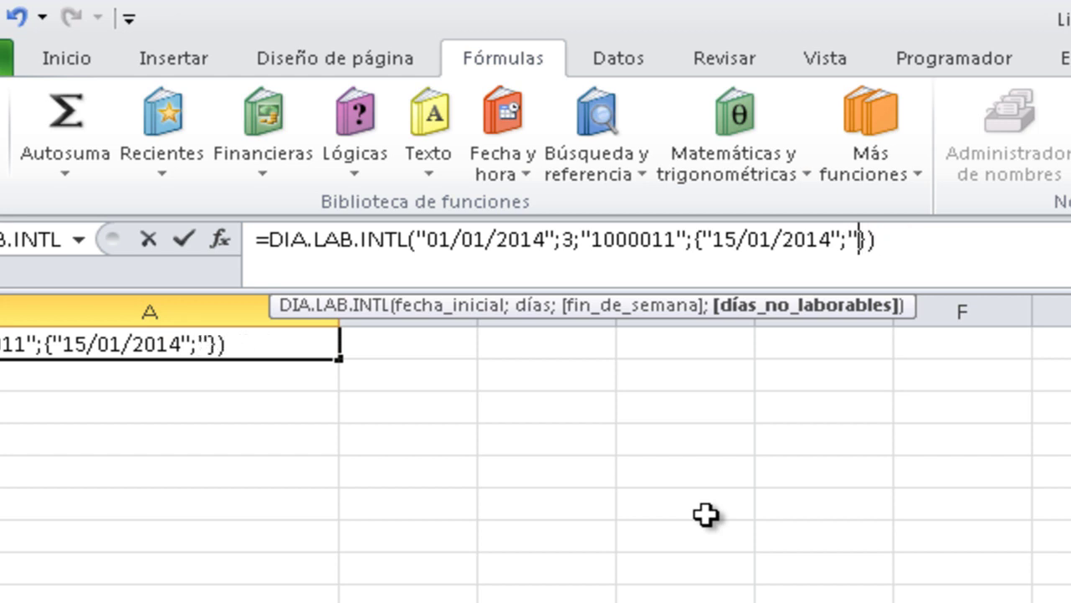
{"action": "type", "text": "30/01/2014\""}
{"action": "key", "text": "Return"}
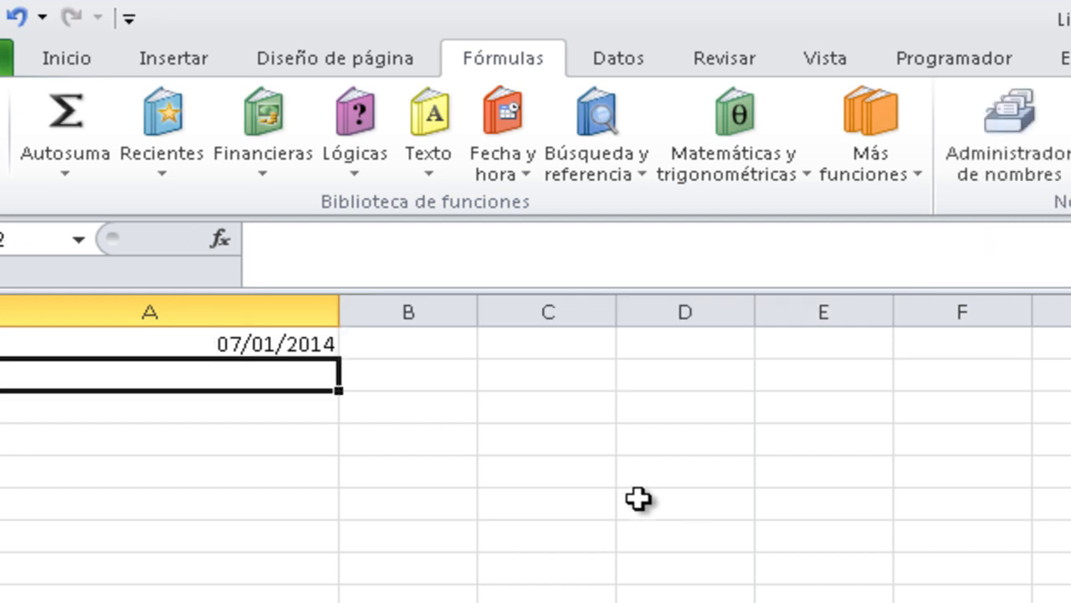
{"action": "left_click", "coordinate": [281, 343]}
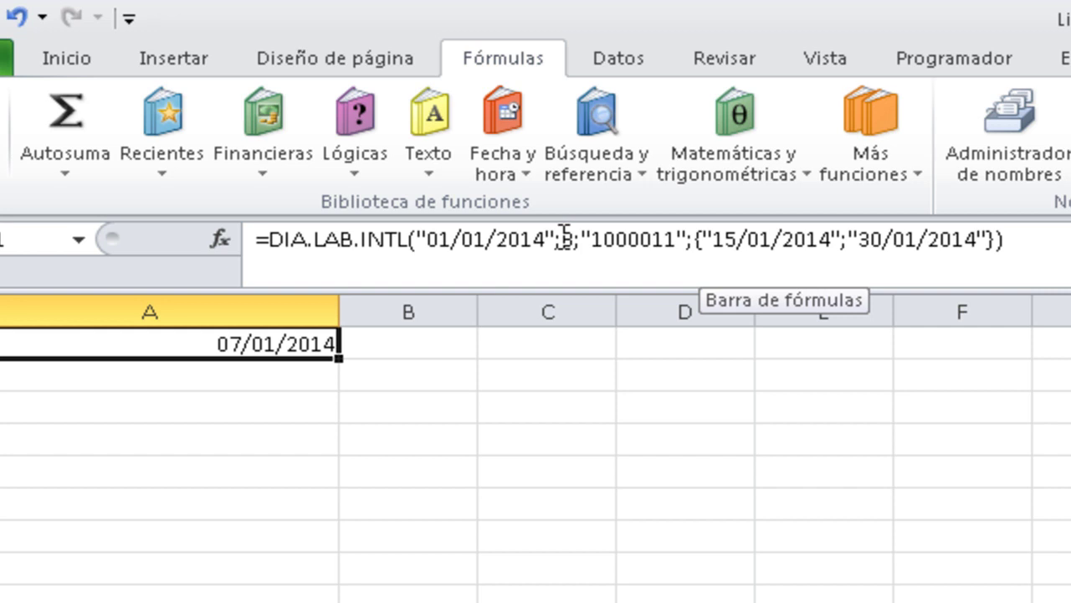
{"action": "double_click", "coordinate": [566, 239]}
{"action": "key", "text": "shift+Right"}
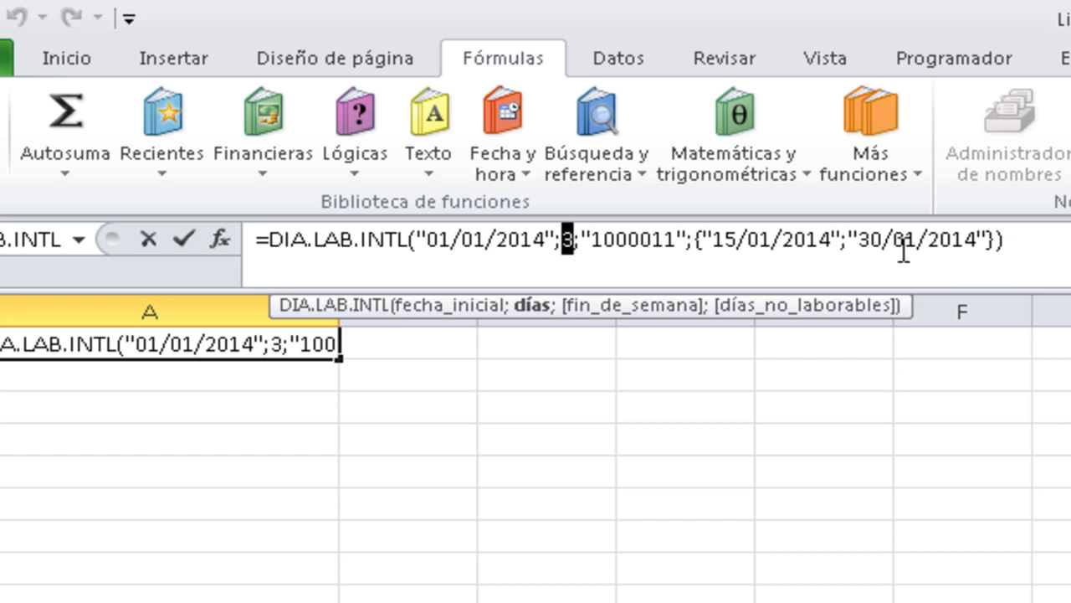
{"action": "key", "text": "Return"}
{"action": "left_click", "coordinate": [225, 345]}
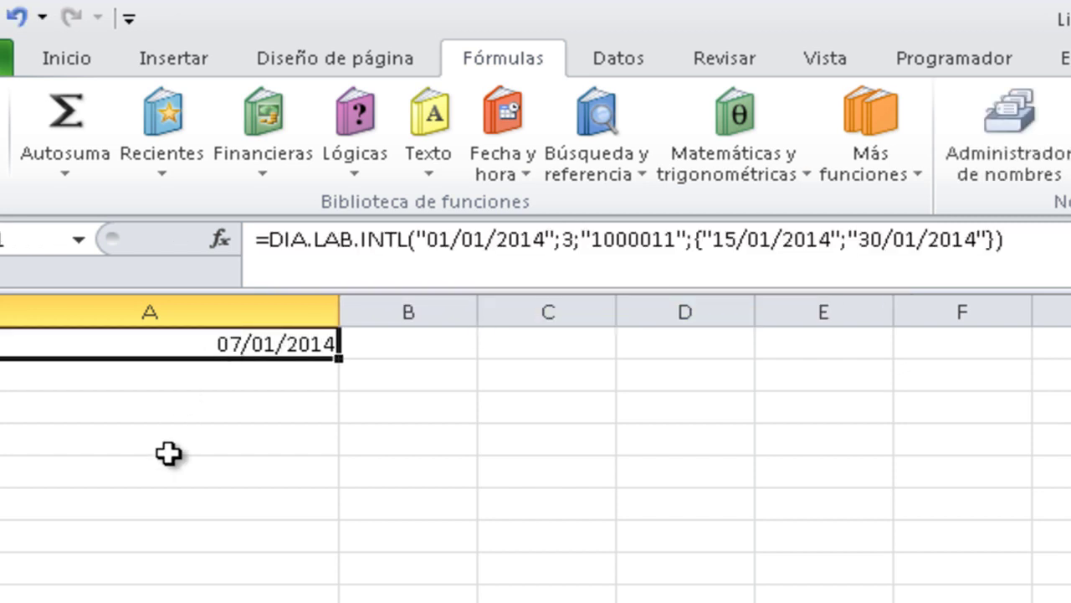